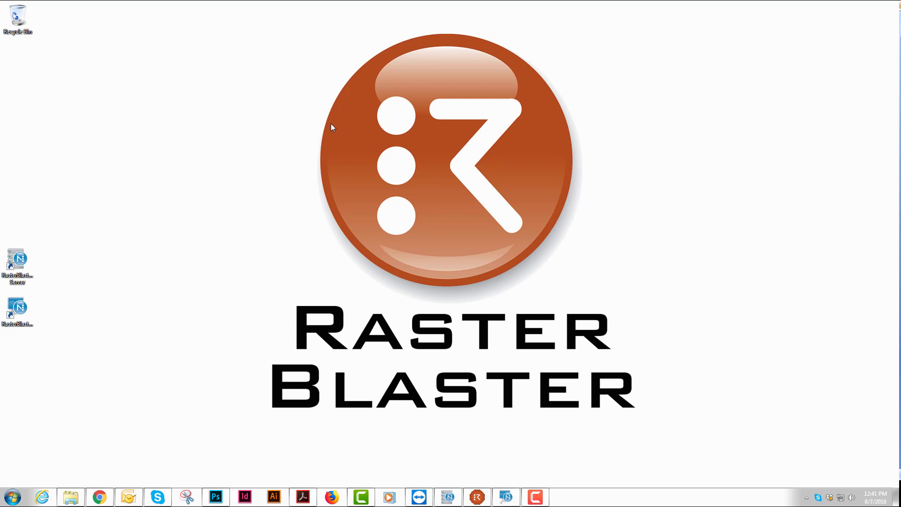
Make sure Use Sharing Wizard is turned off in the advanced view settings of the Control Panel's Folder Options
{"action": "left_click", "coordinate": [19, 498]}
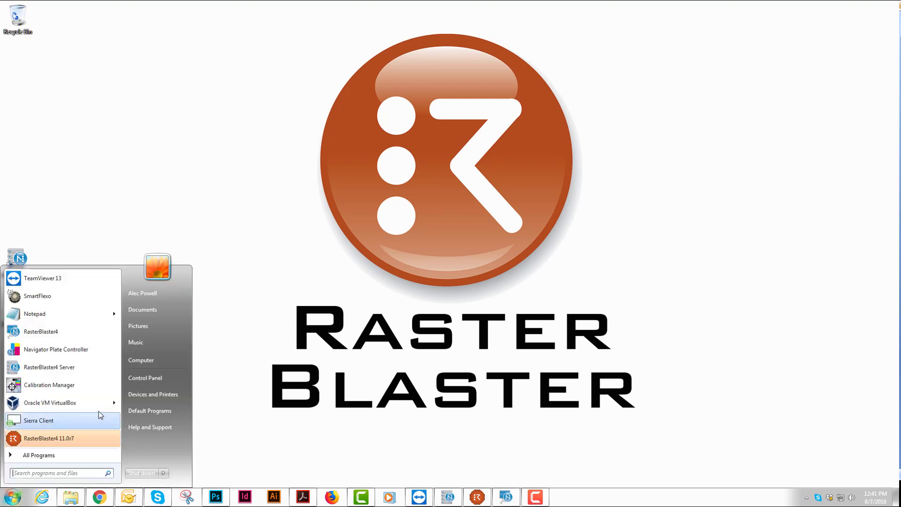
{"action": "left_click", "coordinate": [151, 379]}
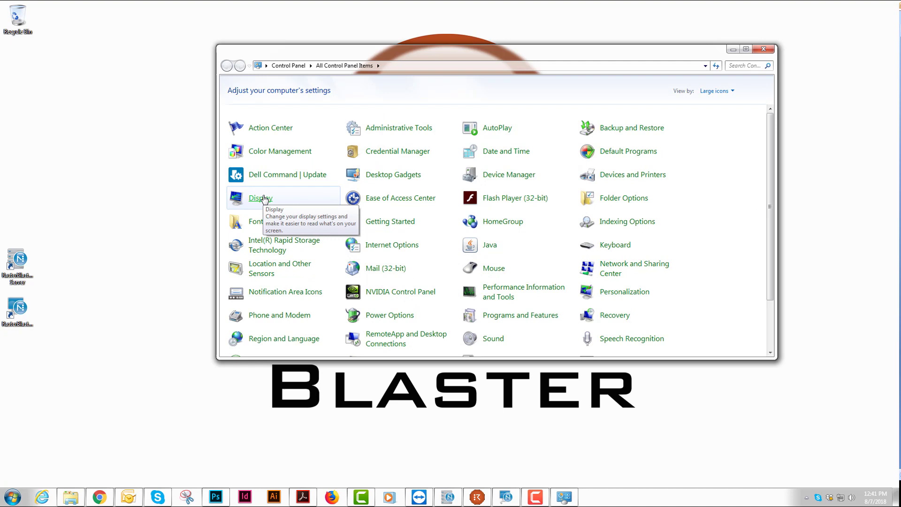
{"action": "left_click", "coordinate": [626, 201]}
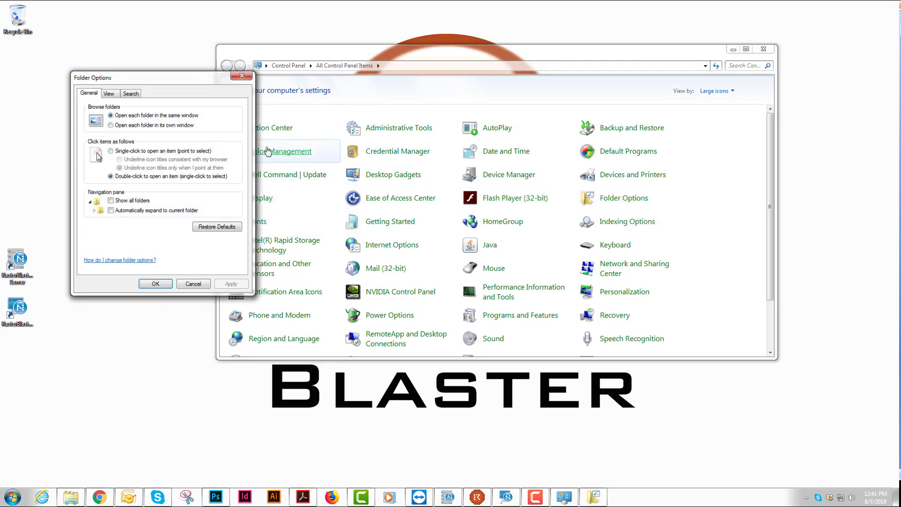
{"action": "left_click", "coordinate": [109, 94]}
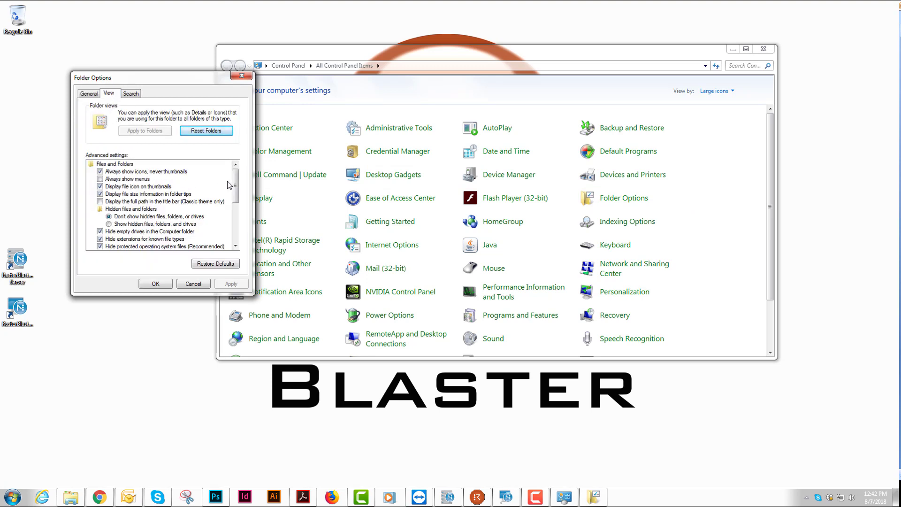
{"action": "left_click_drag", "start_coordinate": [236, 184], "coordinate": [236, 224]}
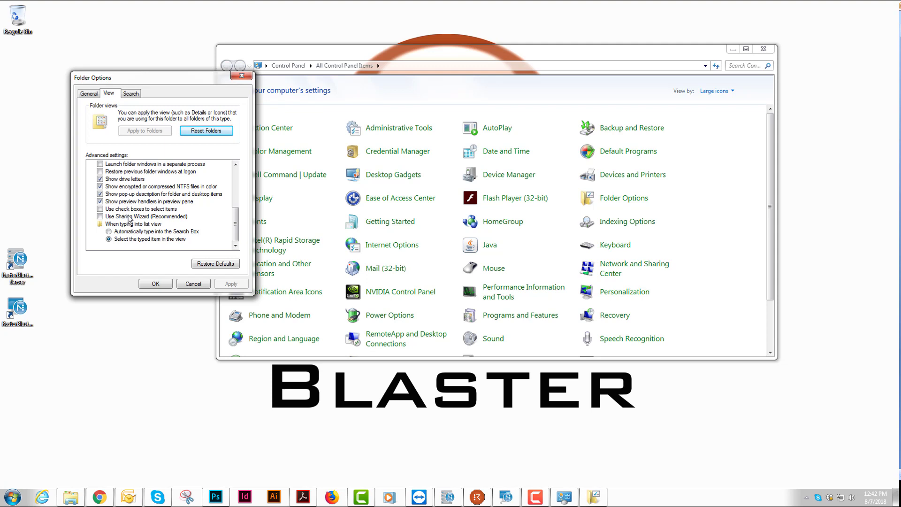
{"action": "left_click", "coordinate": [163, 284]}
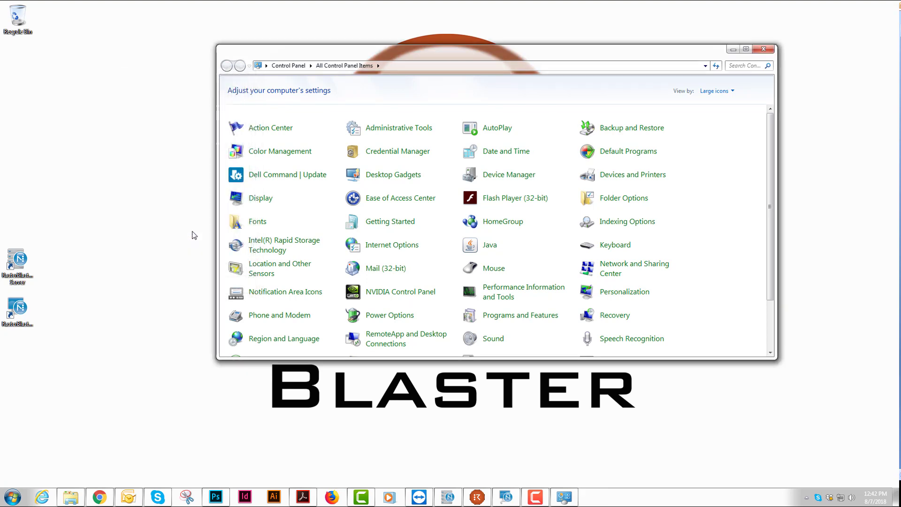
Set the High performance power plan to never put the computer to sleep
{"action": "left_click", "coordinate": [393, 316]}
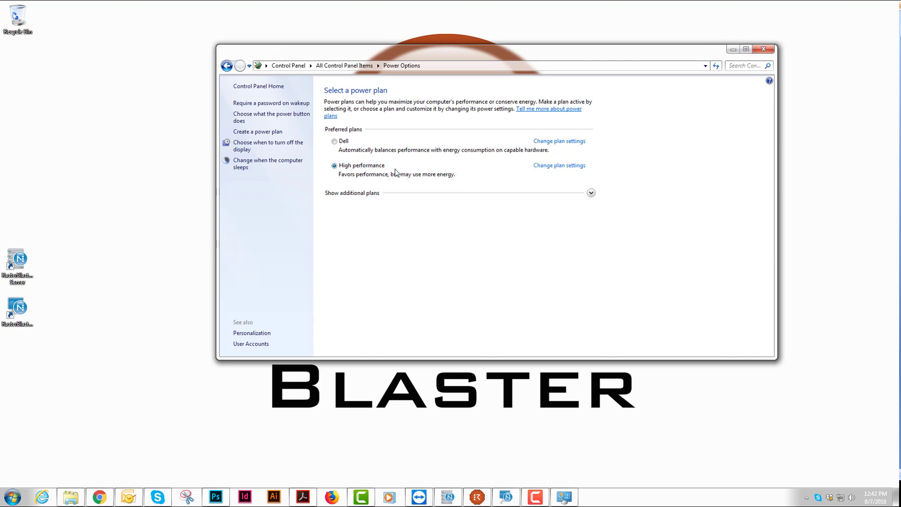
{"action": "left_click", "coordinate": [548, 167]}
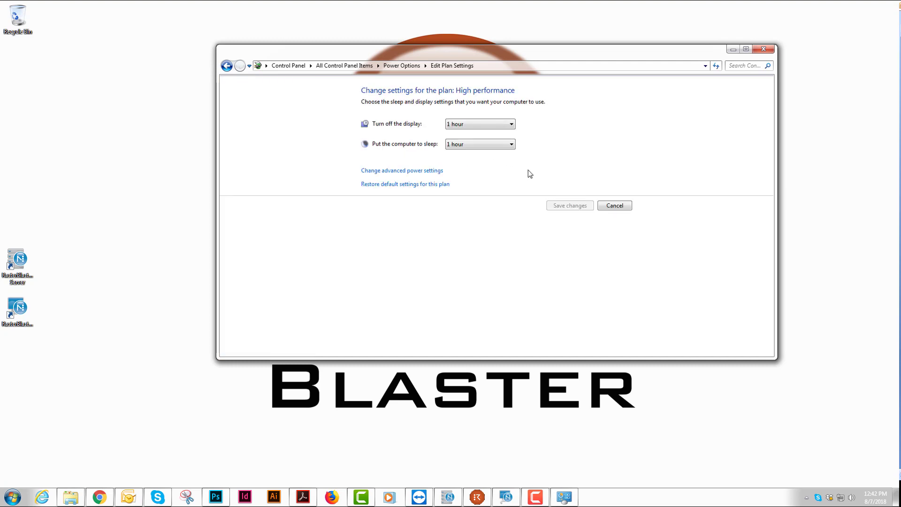
{"action": "left_click", "coordinate": [505, 146]}
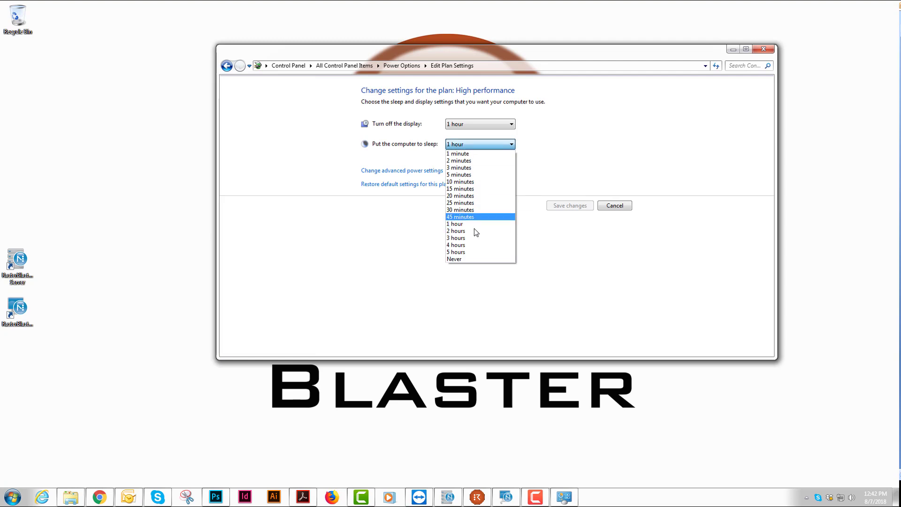
{"action": "left_click", "coordinate": [471, 259]}
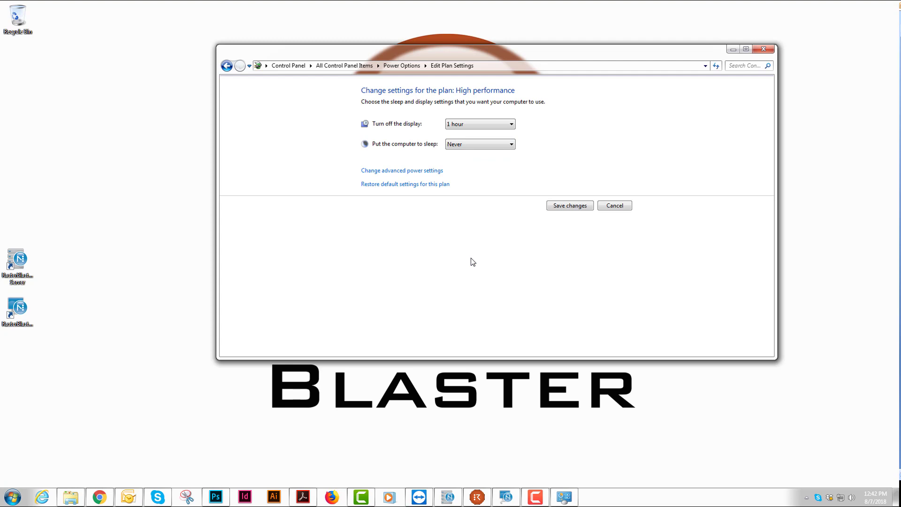
Make sure the USB selective suspend setting is Disabled in the plan's advanced power settings and accept the dialog
{"action": "left_click", "coordinate": [413, 171]}
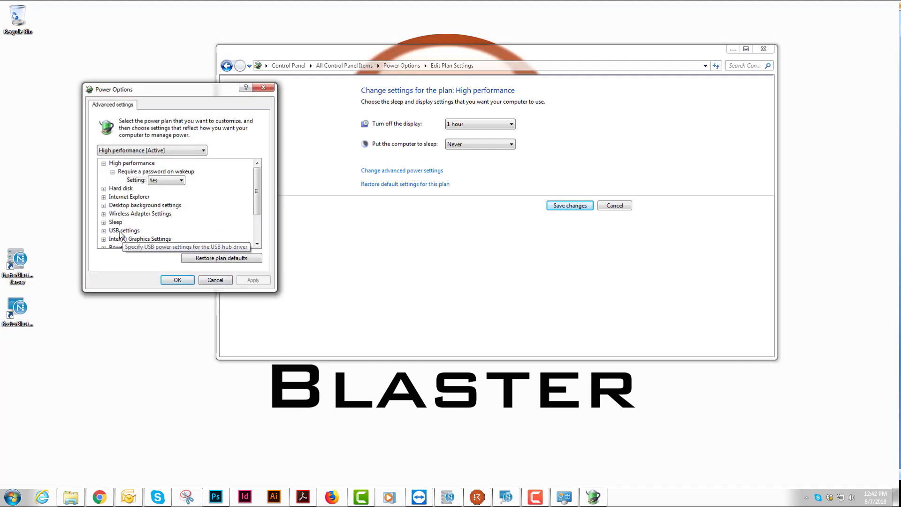
{"action": "left_click", "coordinate": [104, 231]}
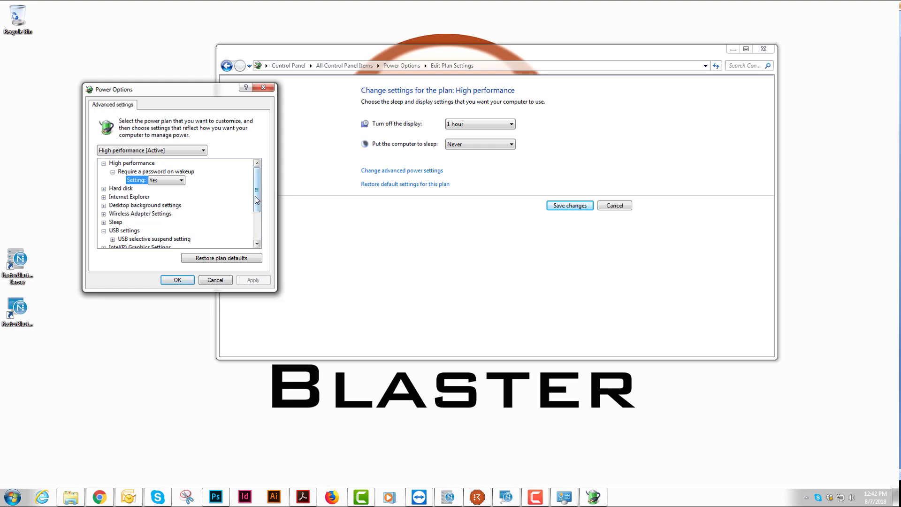
{"action": "scroll", "coordinate": [217, 217], "scroll_direction": "down", "scroll_amount": 1}
{"action": "left_click", "coordinate": [112, 205]}
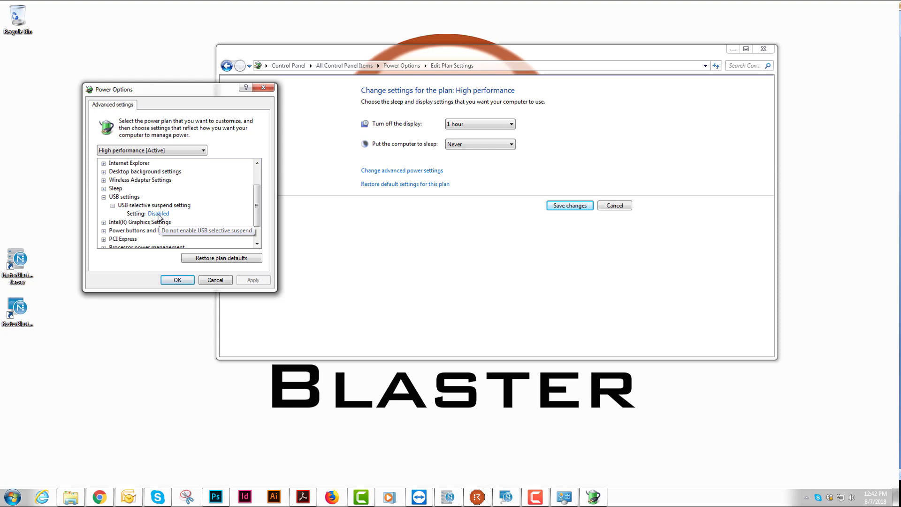
{"action": "left_click", "coordinate": [177, 280]}
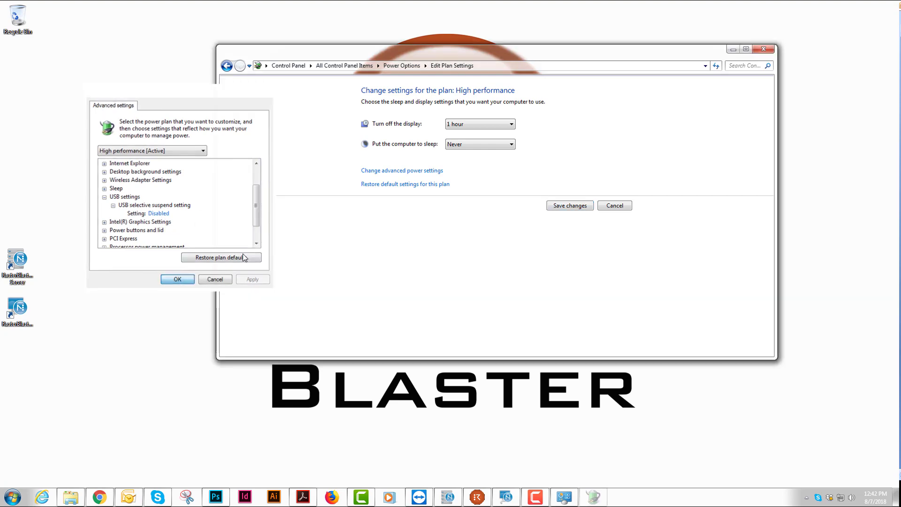
Review how Windows Update installs important updates and accept its settings
{"action": "left_click", "coordinate": [360, 66]}
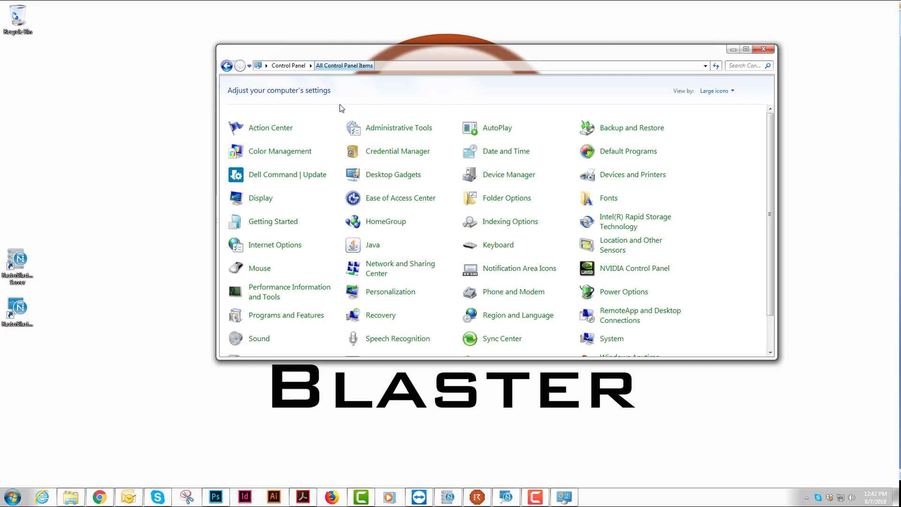
{"action": "scroll", "coordinate": [411, 243], "scroll_direction": "down", "scroll_amount": 3}
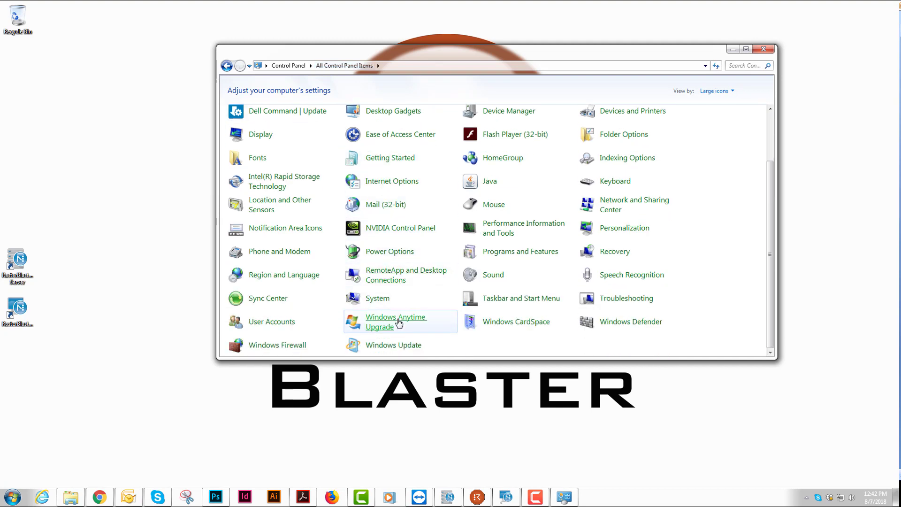
{"action": "left_click", "coordinate": [401, 348]}
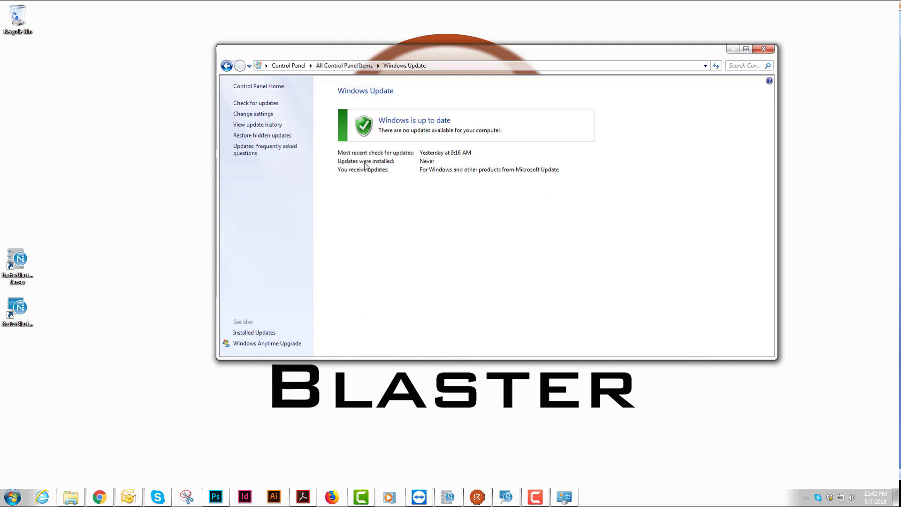
{"action": "left_click", "coordinate": [261, 115]}
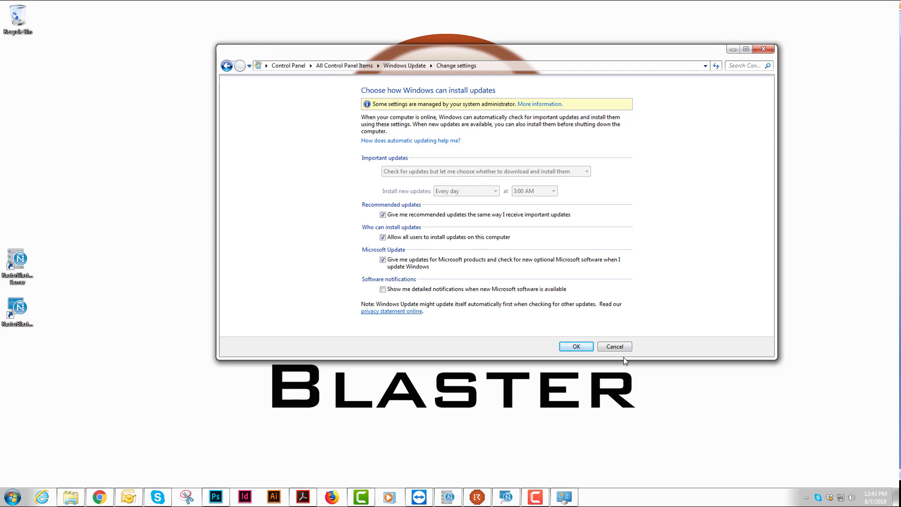
{"action": "left_click", "coordinate": [576, 347]}
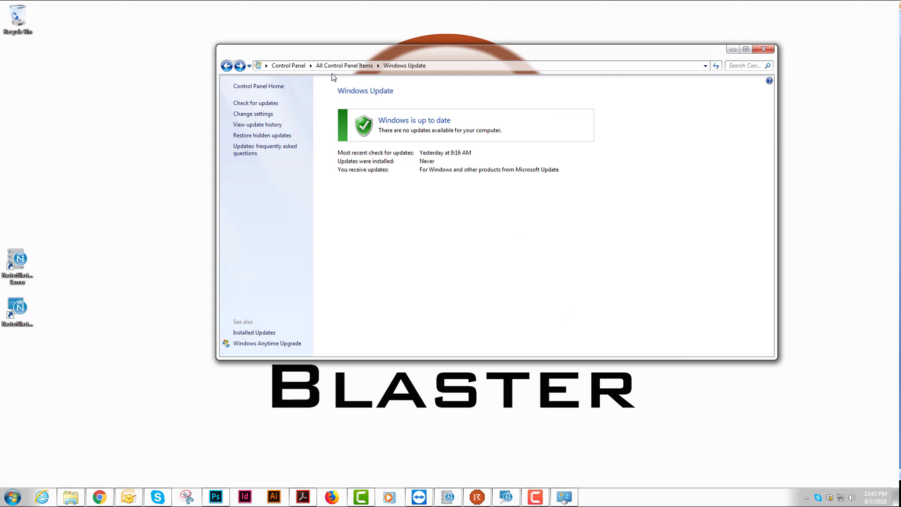
Set the User Account Control notification level to Never notify in User Accounts
{"action": "left_click", "coordinate": [344, 65]}
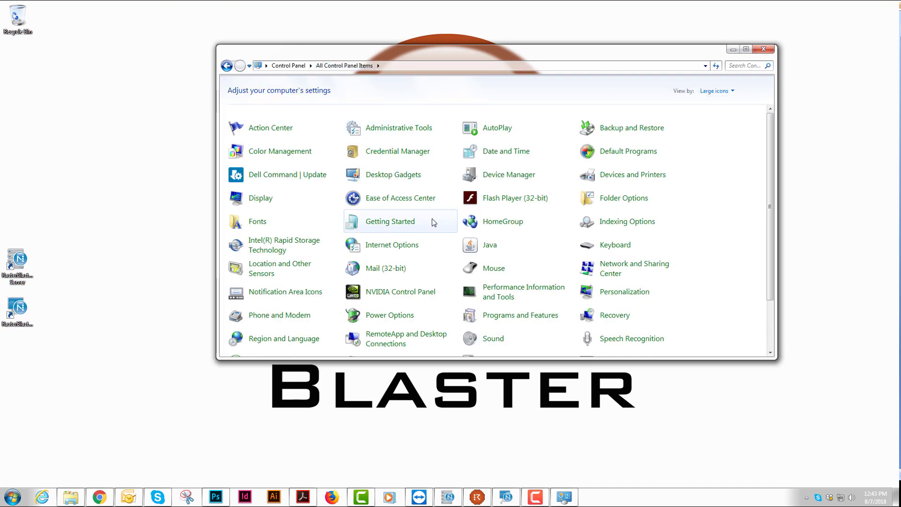
{"action": "scroll", "coordinate": [434, 222], "scroll_direction": "down", "scroll_amount": 3}
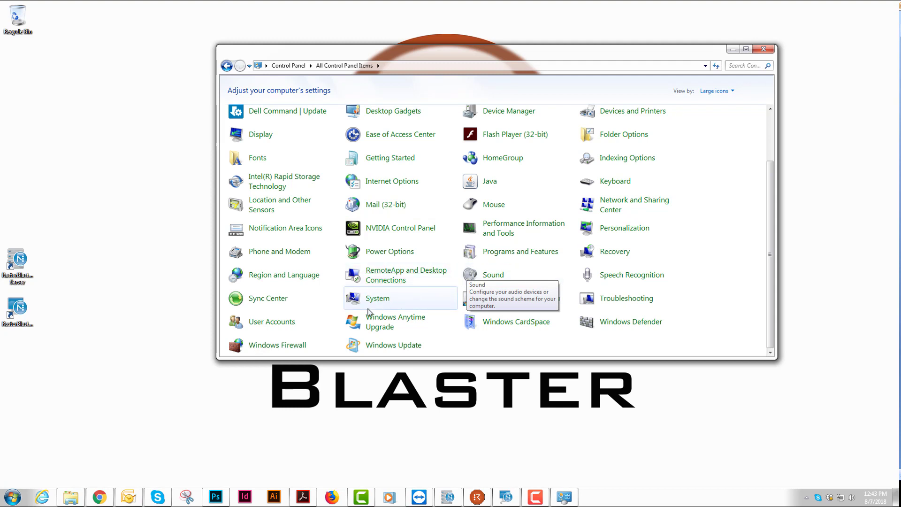
{"action": "left_click", "coordinate": [281, 323]}
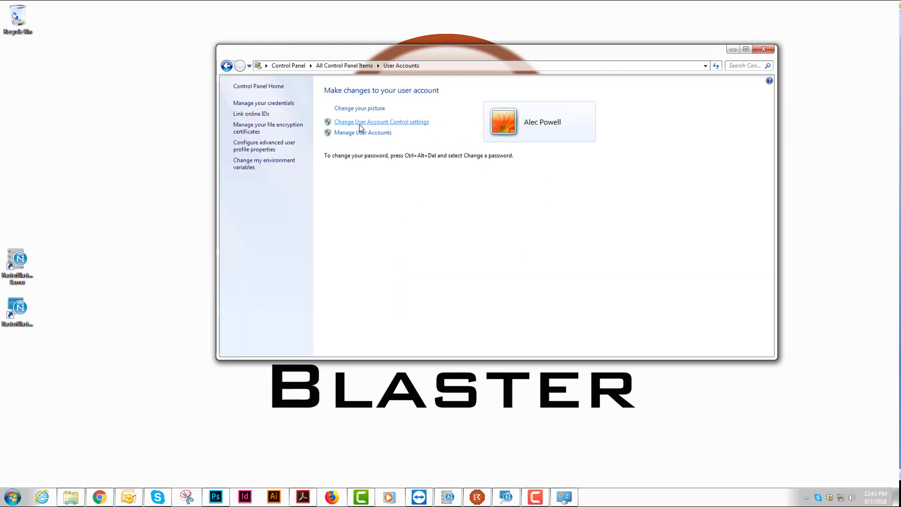
{"action": "left_click", "coordinate": [360, 123]}
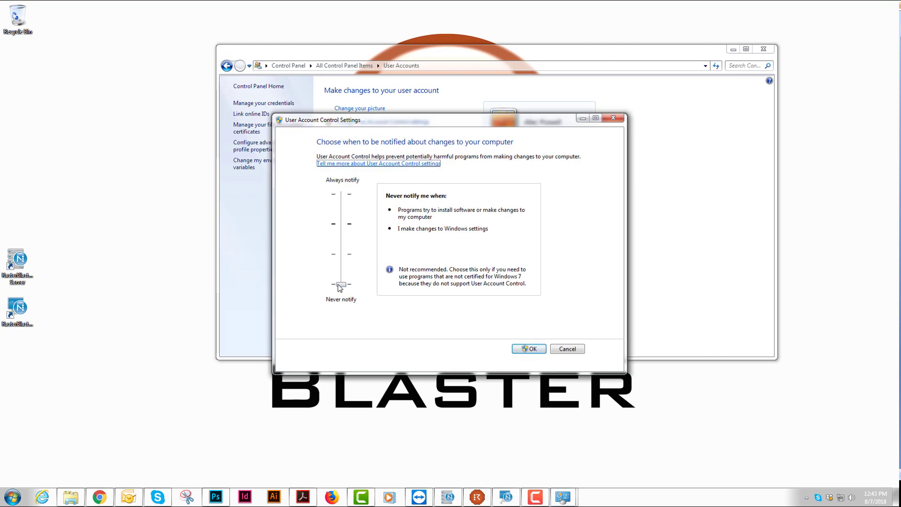
{"action": "mouse_move", "coordinate": [340, 288]}
{"action": "left_mouse_down"}
{"action": "mouse_move", "coordinate": [341, 222]}
{"action": "mouse_move", "coordinate": [343, 287]}
{"action": "left_mouse_up"}
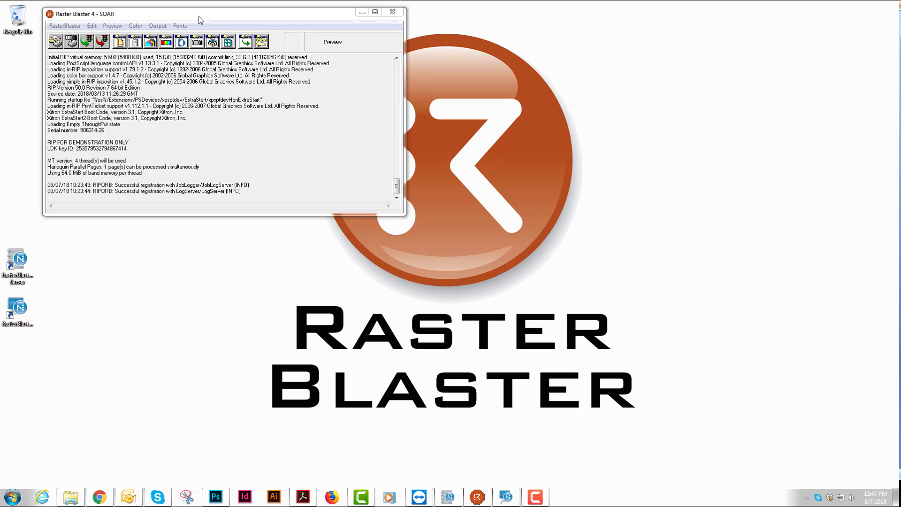
In Raster Blaster 4, create a new page setup with PT-R 8600 as the output device
{"action": "left_click_drag", "start_coordinate": [199, 16], "coordinate": [190, 14]}
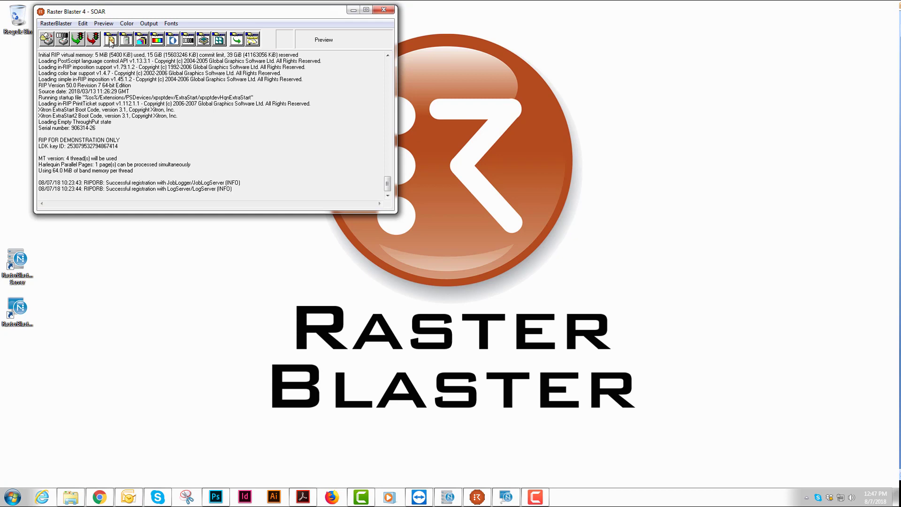
{"action": "left_click", "coordinate": [55, 25]}
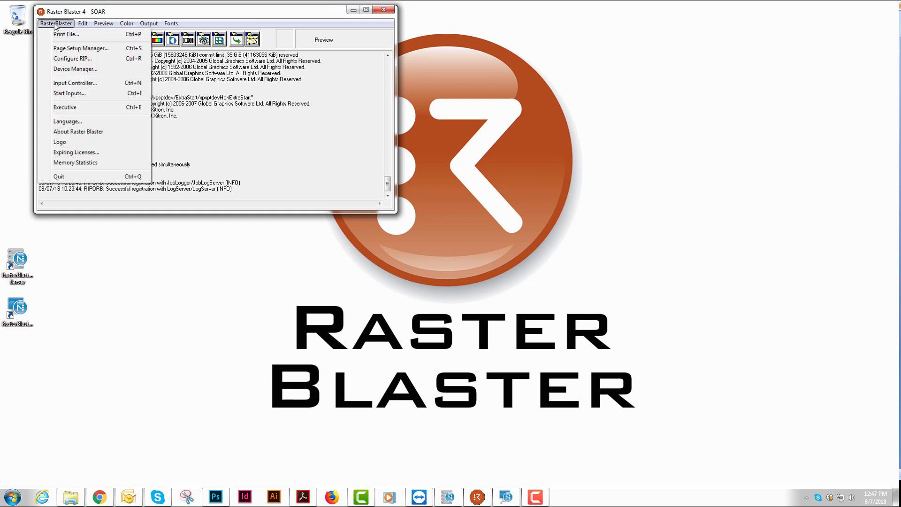
{"action": "left_click", "coordinate": [63, 49]}
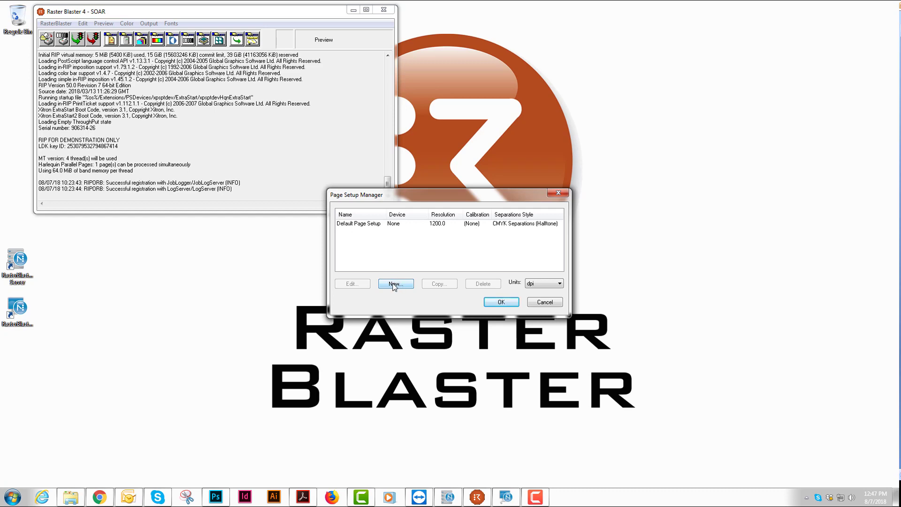
{"action": "left_click", "coordinate": [392, 284]}
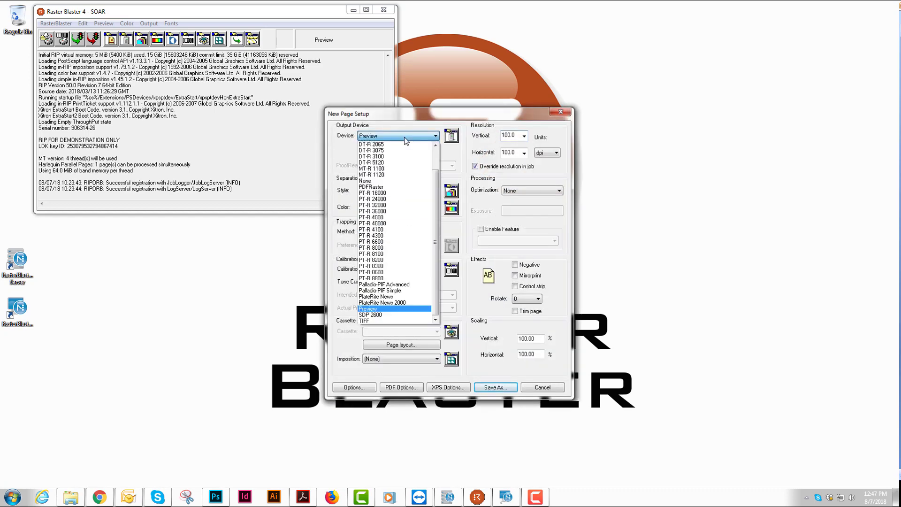
{"action": "left_click", "coordinate": [405, 137]}
{"action": "left_click", "coordinate": [386, 272]}
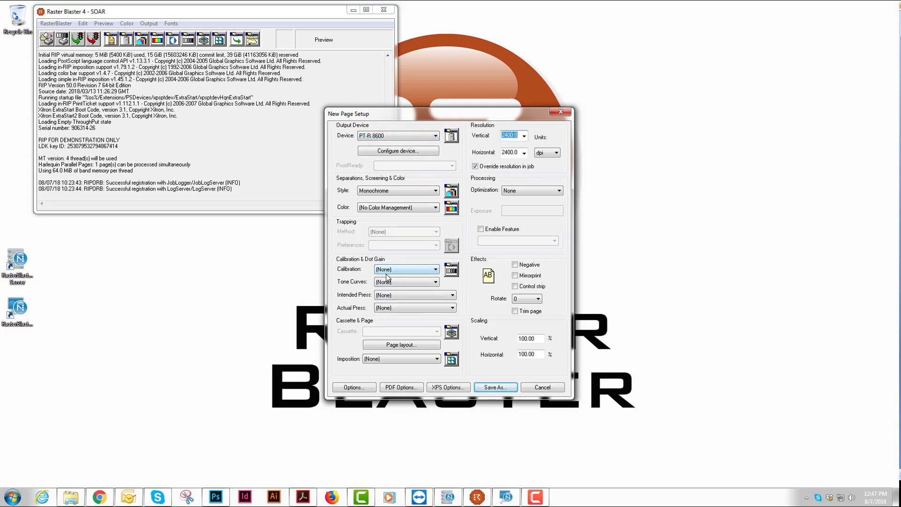
Configure the PT-R 8600 device to use Virtual Magazine #1
{"action": "left_click", "coordinate": [406, 152]}
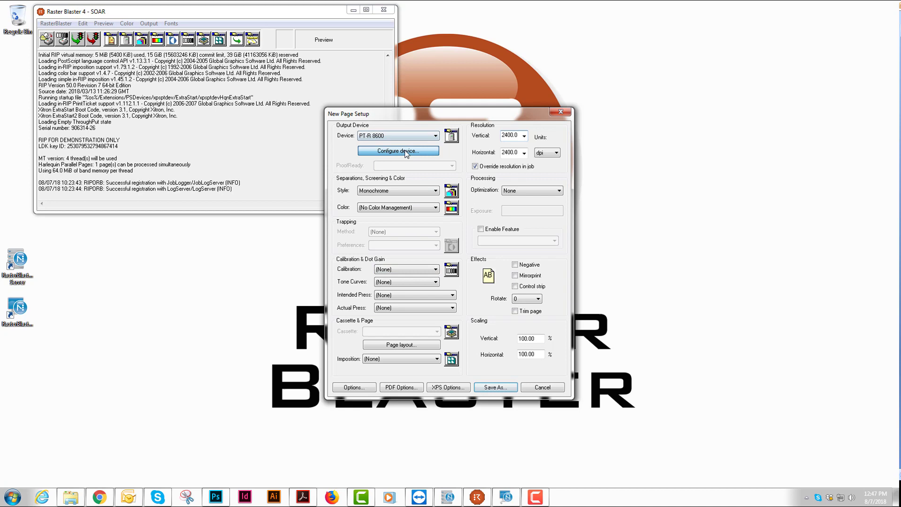
{"action": "double_click", "coordinate": [472, 235]}
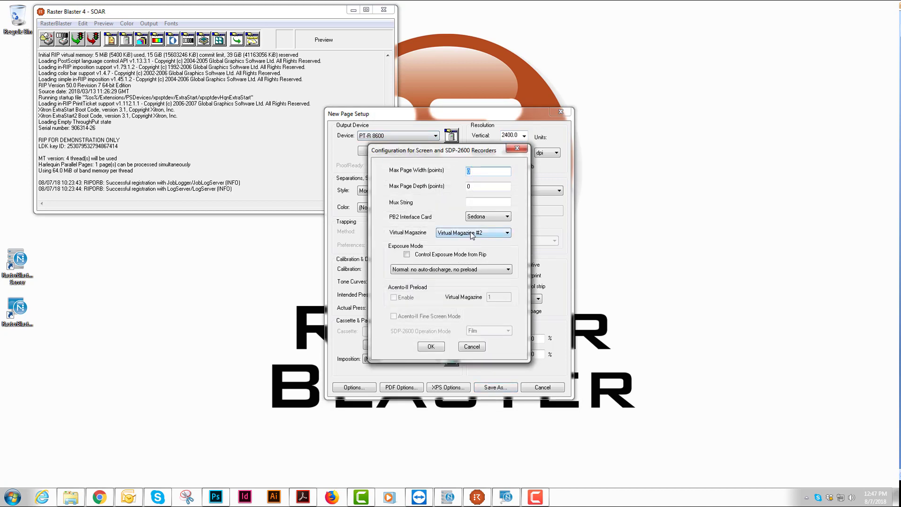
{"action": "left_click", "coordinate": [467, 235]}
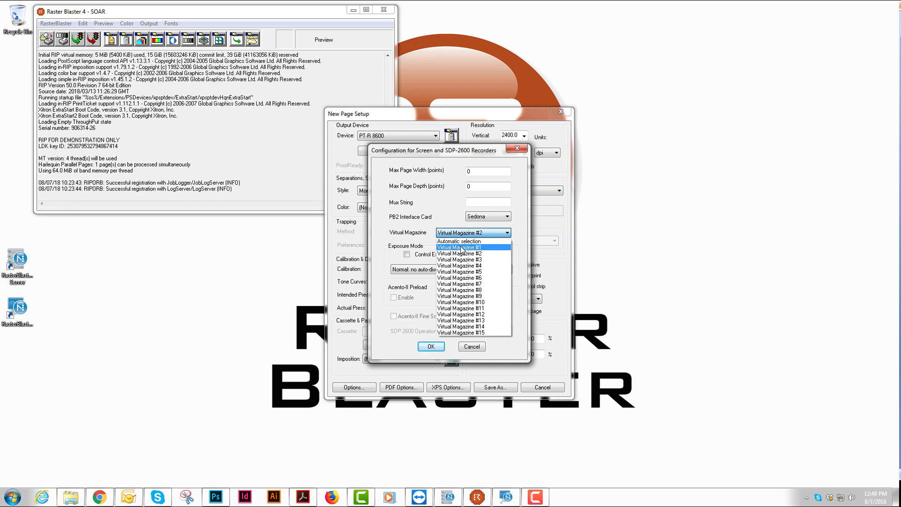
{"action": "left_click", "coordinate": [462, 249]}
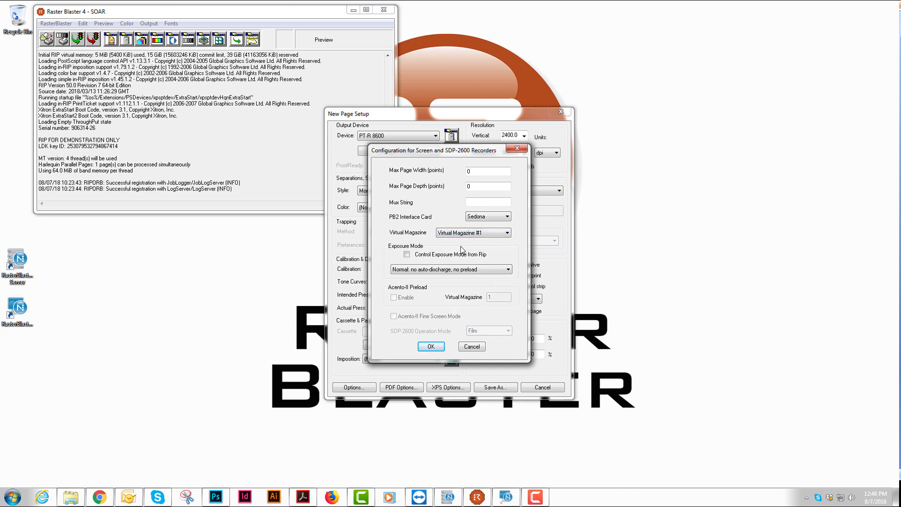
{"action": "left_click", "coordinate": [434, 348]}
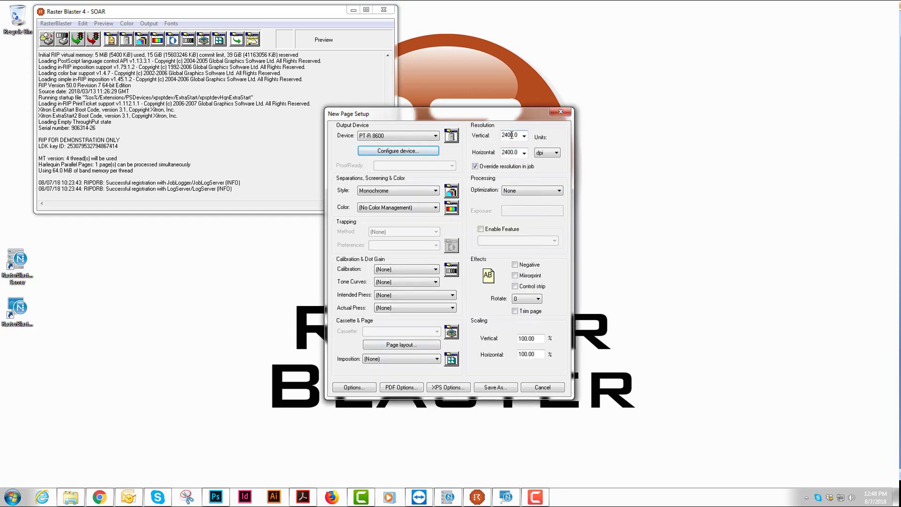
Save the page setup under the name 8up_press
{"action": "left_click", "coordinate": [496, 386]}
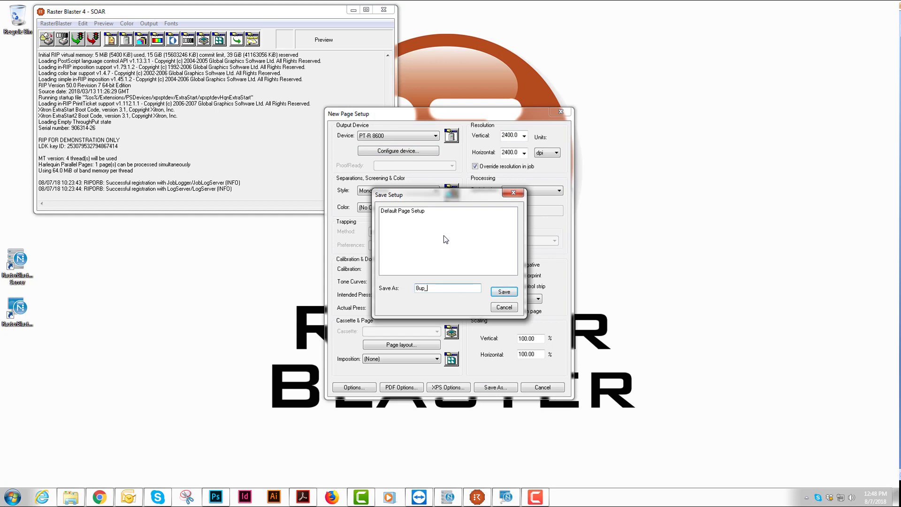
{"action": "type", "text": "ress"}
{"action": "left_click", "coordinate": [504, 292]}
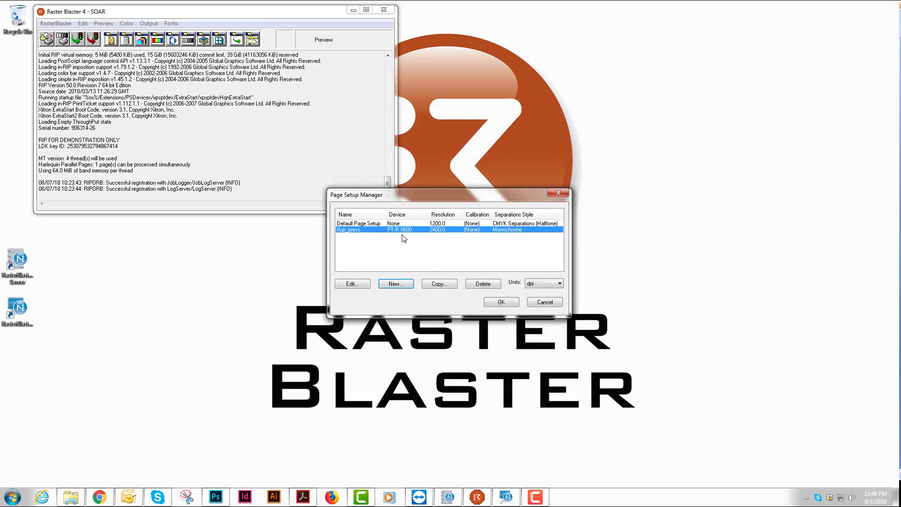
Create another new page setup with PT-R 8600 as the output device
{"action": "left_click", "coordinate": [400, 285]}
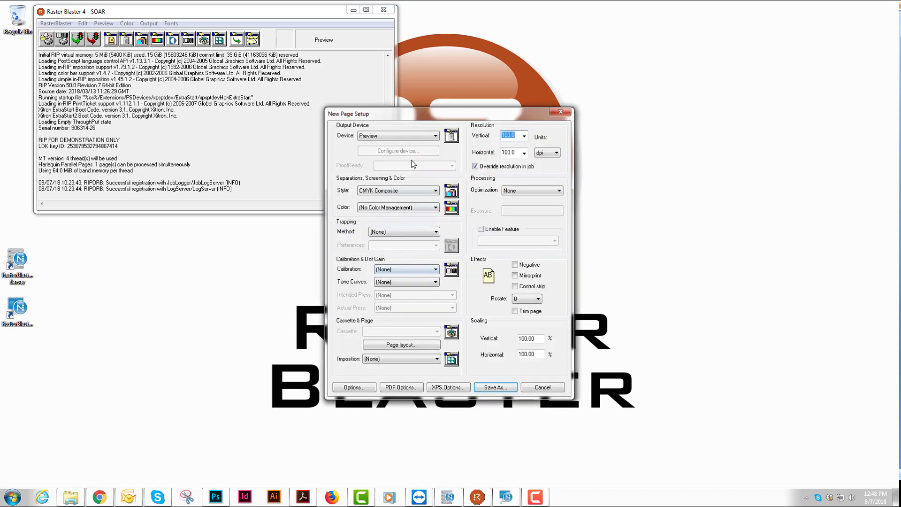
{"action": "left_click", "coordinate": [408, 136]}
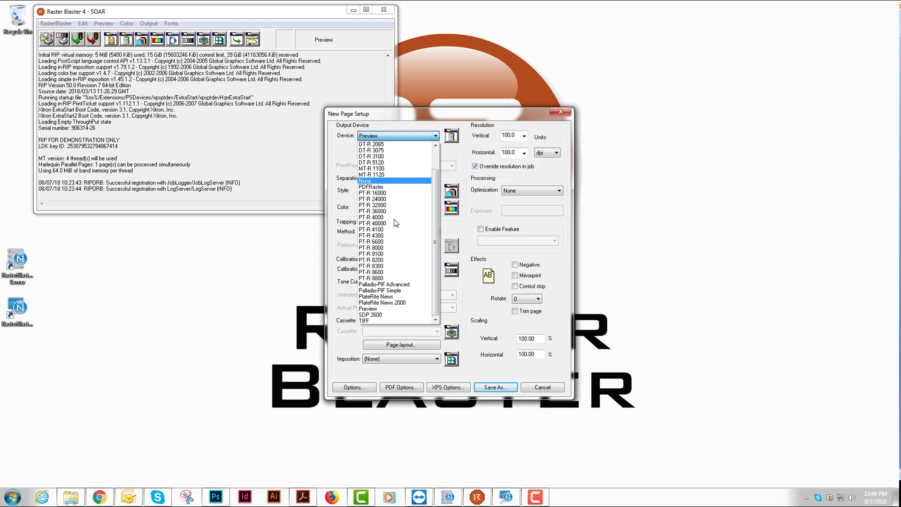
{"action": "left_click", "coordinate": [390, 272]}
Configure the second setup's PT-R 8600 device to use a virtual magazine other than Virtual Magazine #1
{"action": "left_click", "coordinate": [409, 155]}
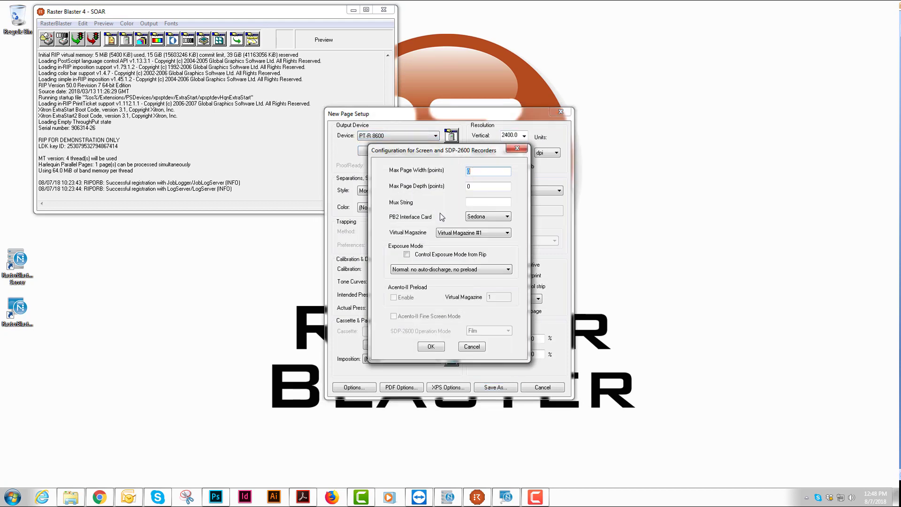
{"action": "left_click", "coordinate": [450, 233]}
{"action": "left_click", "coordinate": [451, 254]}
{"action": "left_click", "coordinate": [431, 347]}
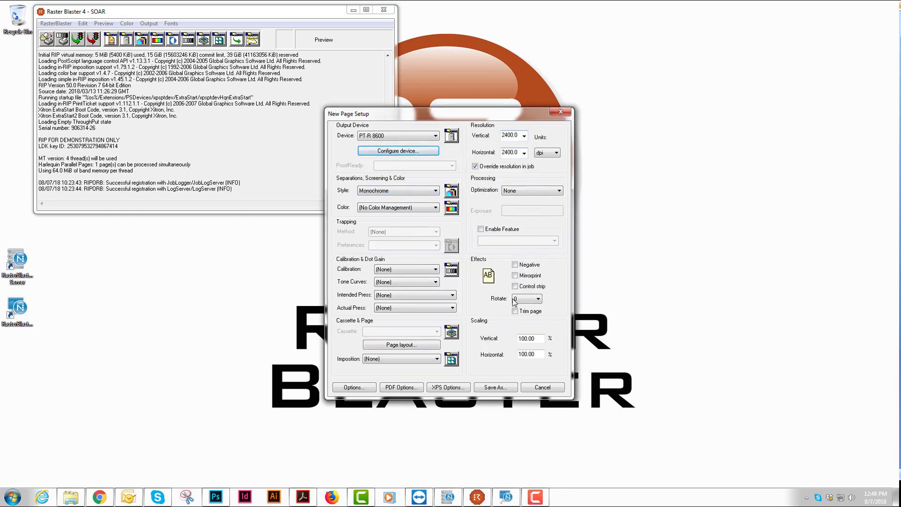
Save the second page setup as 4up_press and accept the changes in the Page Setup Manager
{"action": "left_click", "coordinate": [496, 388]}
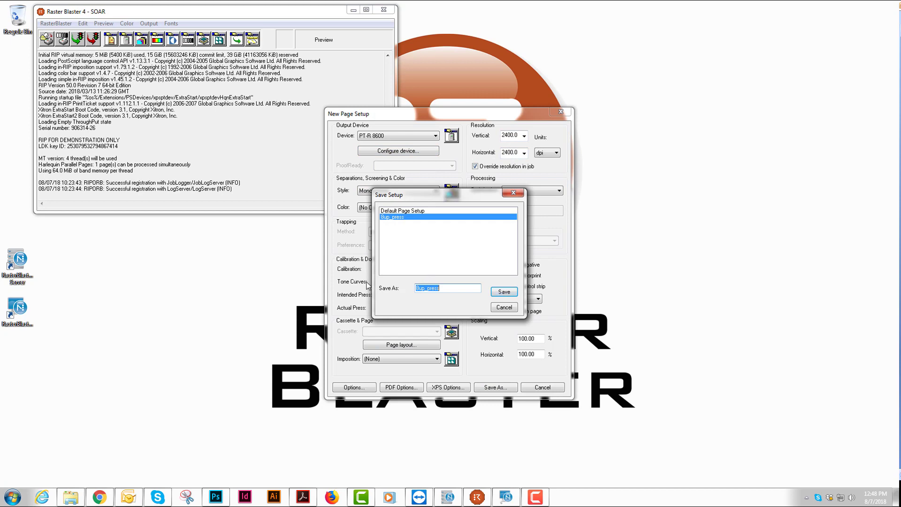
{"action": "left_click", "coordinate": [418, 288]}
{"action": "key", "text": "Delete"}
{"action": "type", "text": "4"}
{"action": "left_click", "coordinate": [505, 292]}
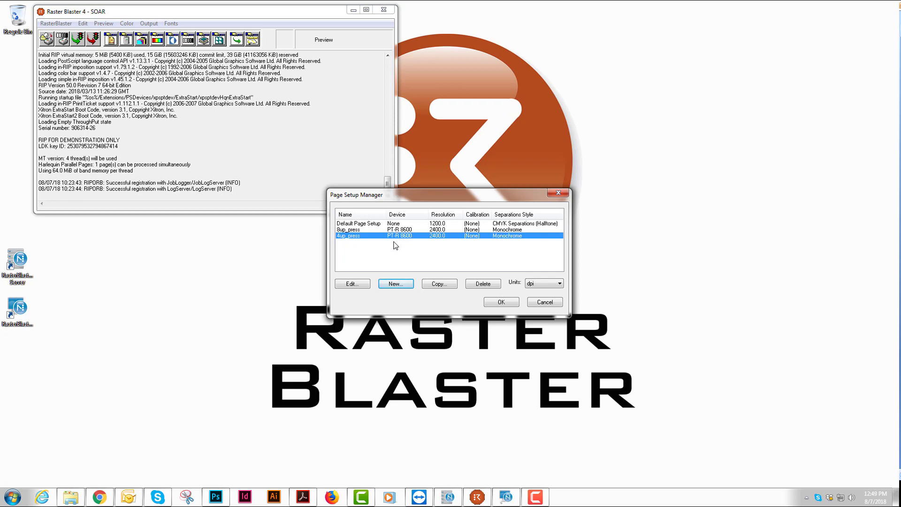
{"action": "left_click", "coordinate": [498, 302]}
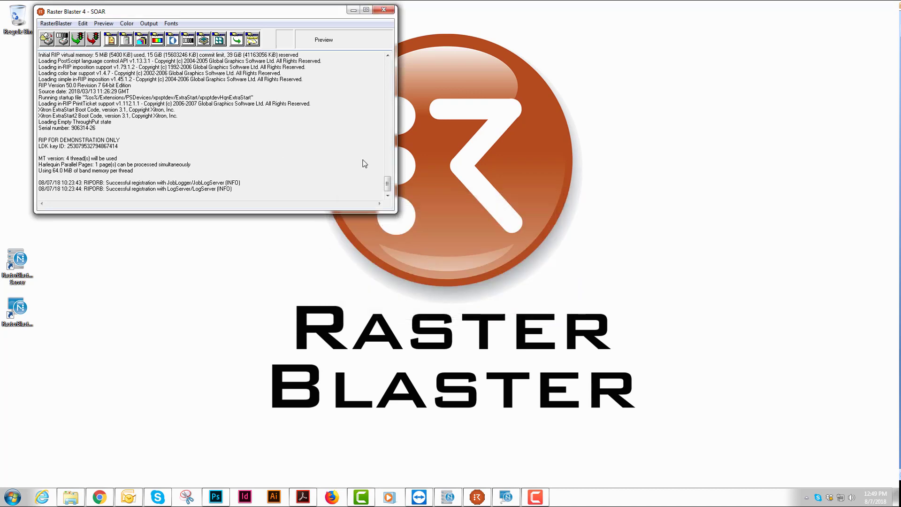